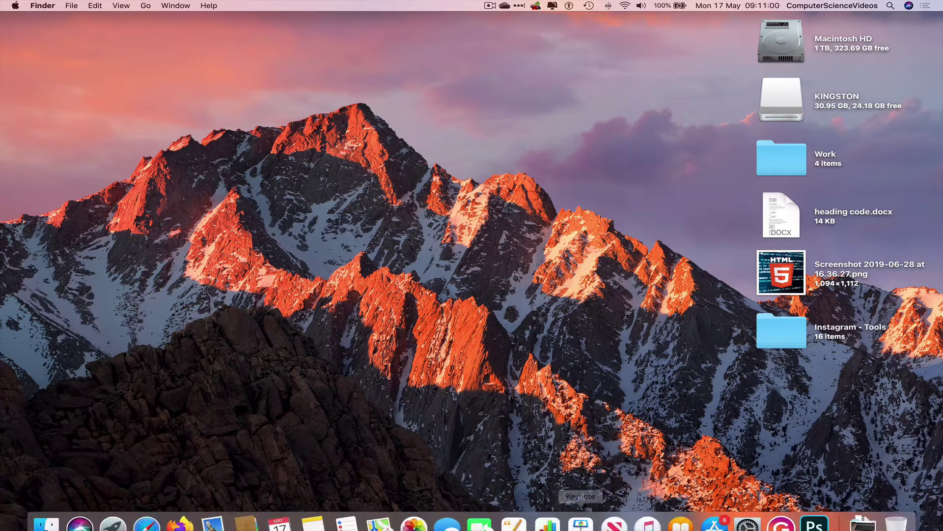
Launch Word from Launchpad's Office folder, create a blank document, and narrow its window to show the desktop.
click(106, 520)
click(471, 400)
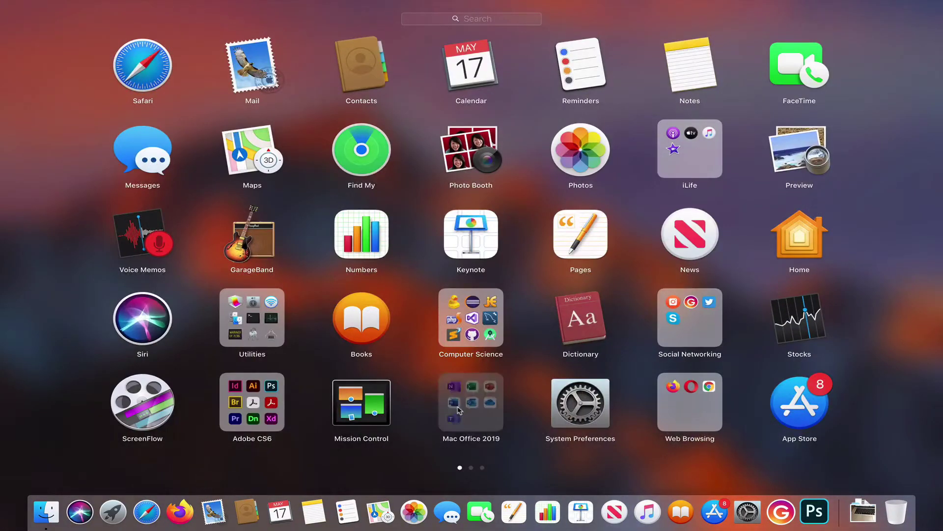
click(476, 257)
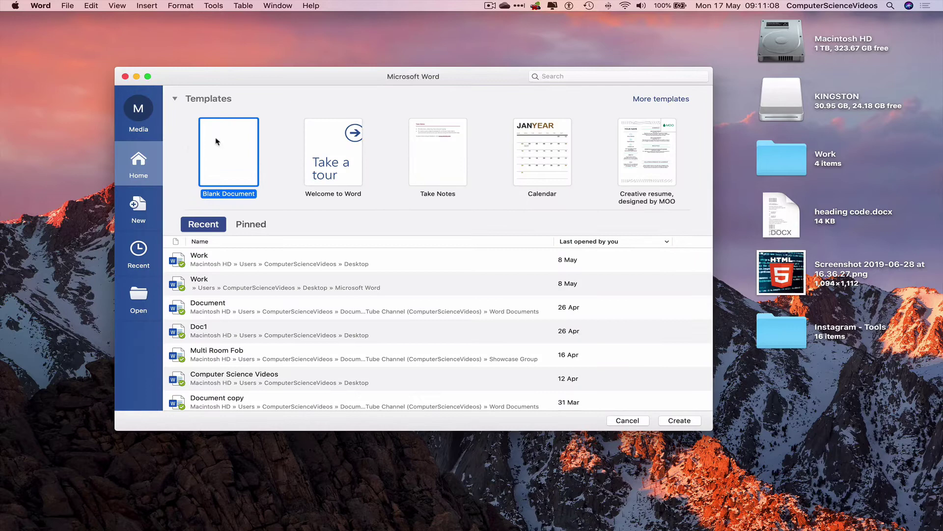
double_click(216, 141)
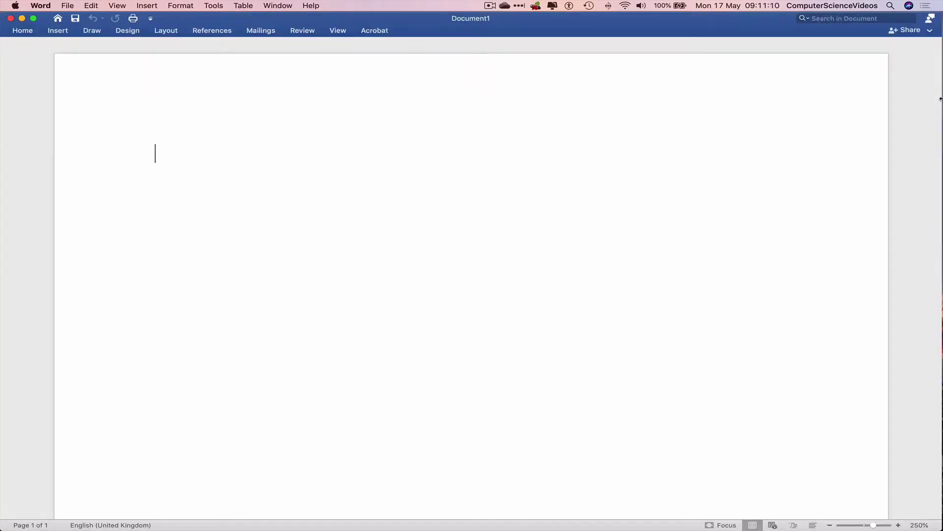
drag(941, 98, 726, 142)
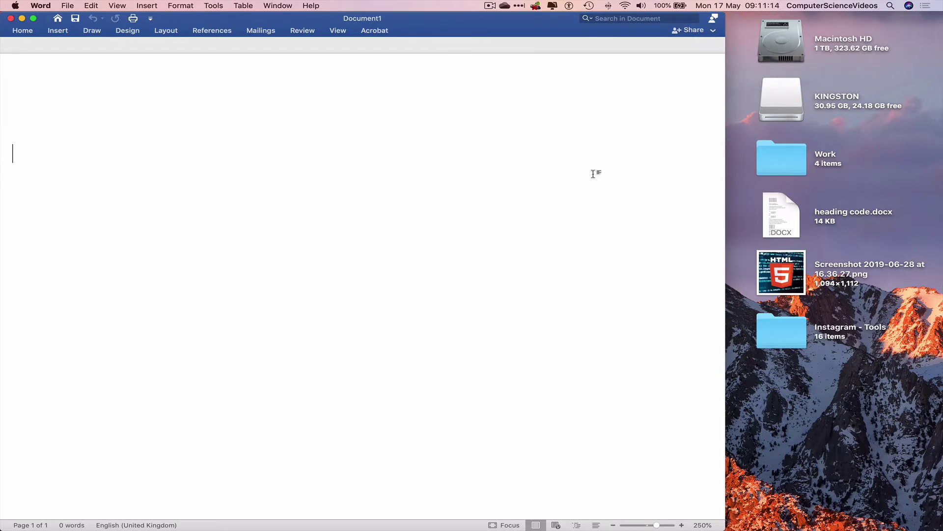
scroll(593, 173, down, 5)
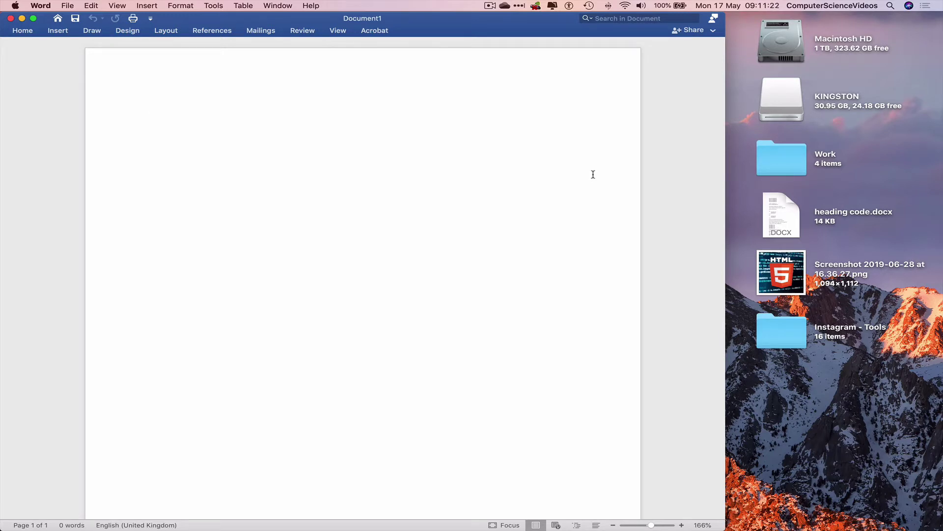
Type the heading 'Computer Science Videos' and start a new line beneath it.
text(Cpo)
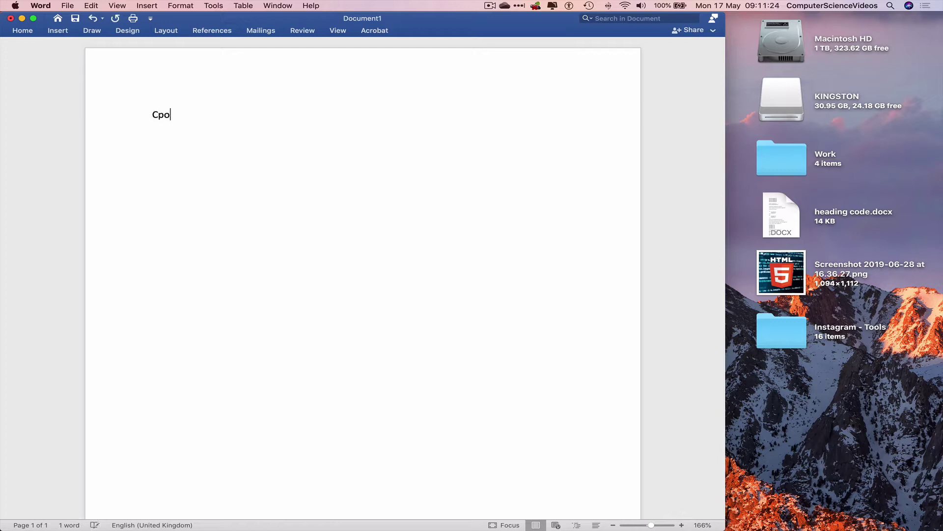
key(BackSpace)
key(BackSpace)
text(omputer scie)
key(BackSpace)
key(BackSpace)
key(BackSpace)
key(BackSpace)
text(Science Videos)
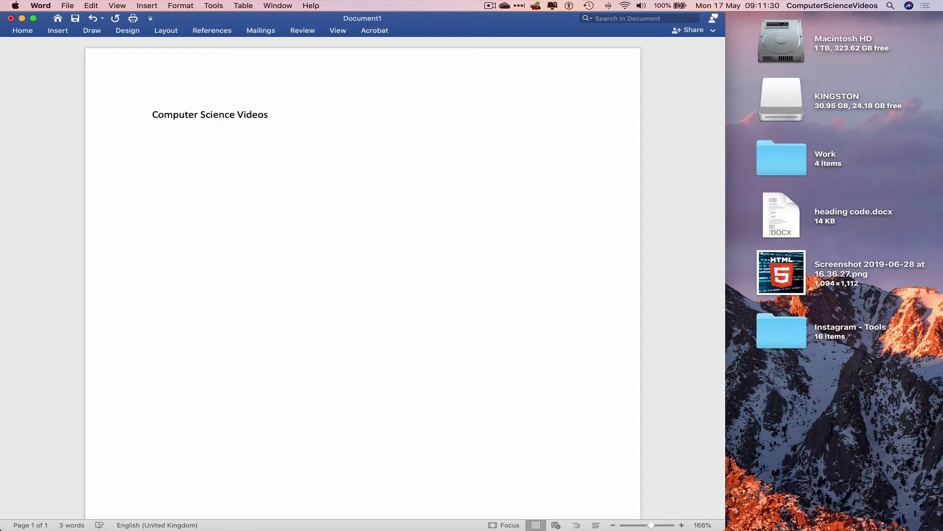
key(Return)
Drag YouTube Icon.jpg from Documents > My YouTube Channel into the document below the heading.
mouse_move(83, 527)
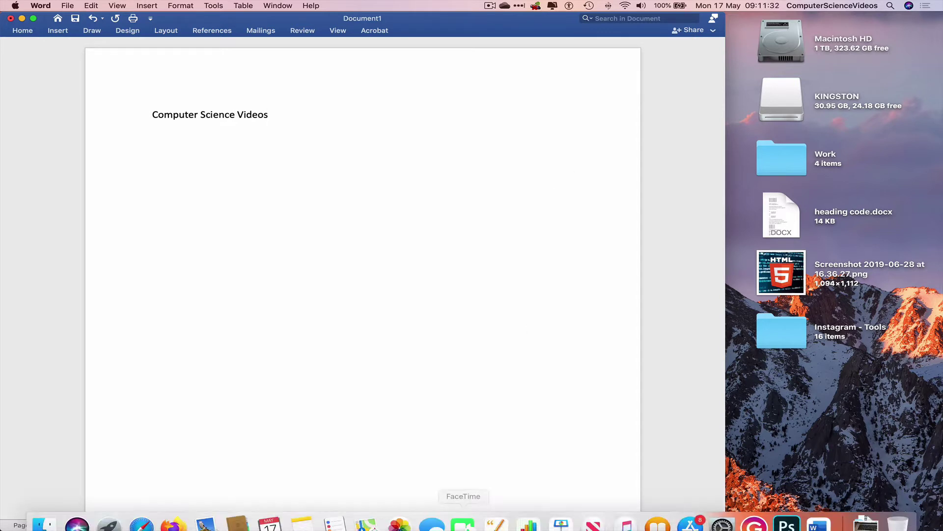
click(48, 519)
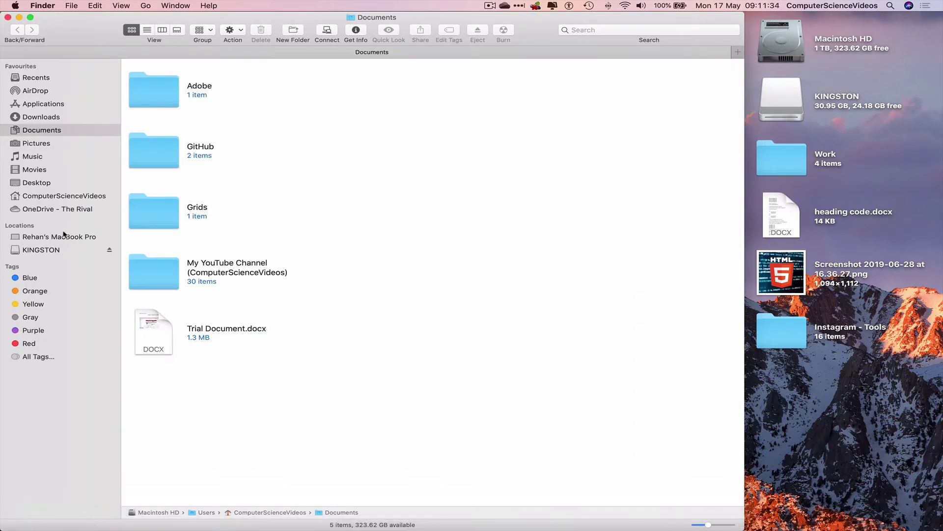
double_click(150, 270)
scroll(614, 222, right, 5)
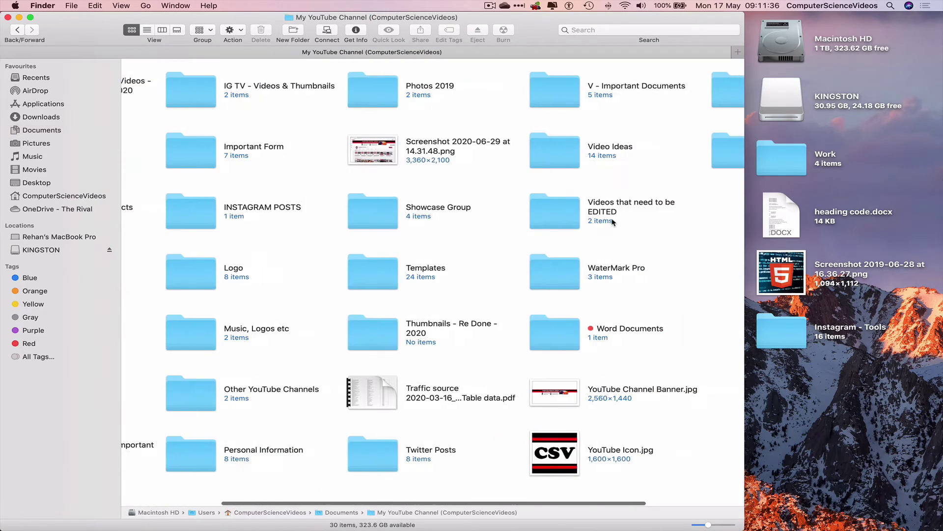
drag(498, 17, 825, 17)
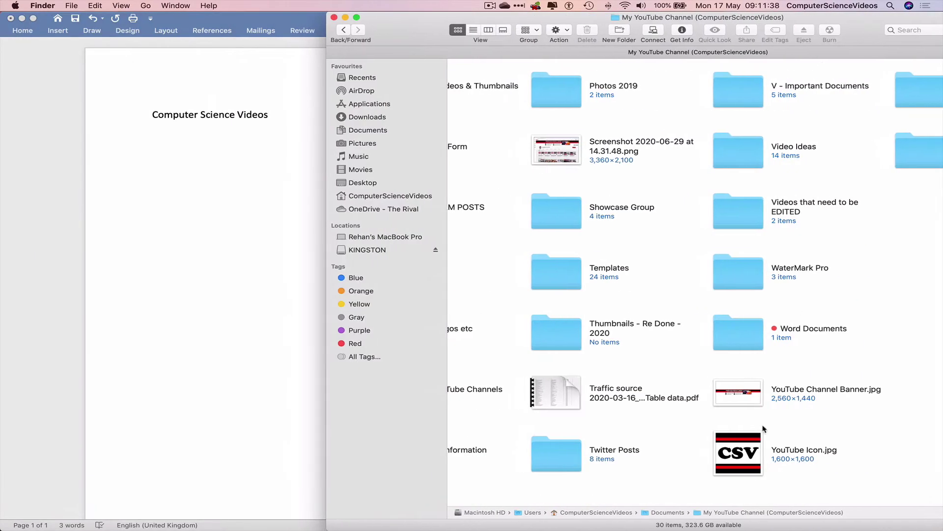
click(740, 462)
drag(740, 462, 193, 183)
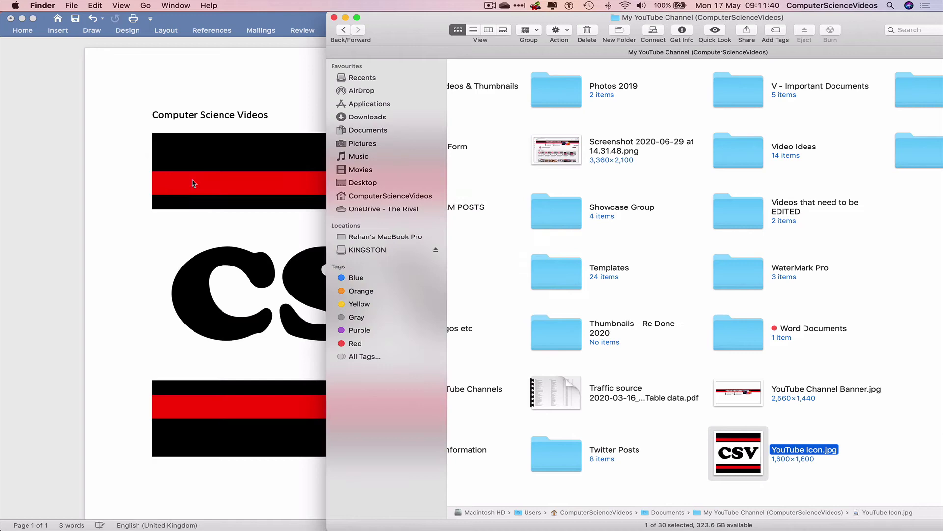
click(859, 171)
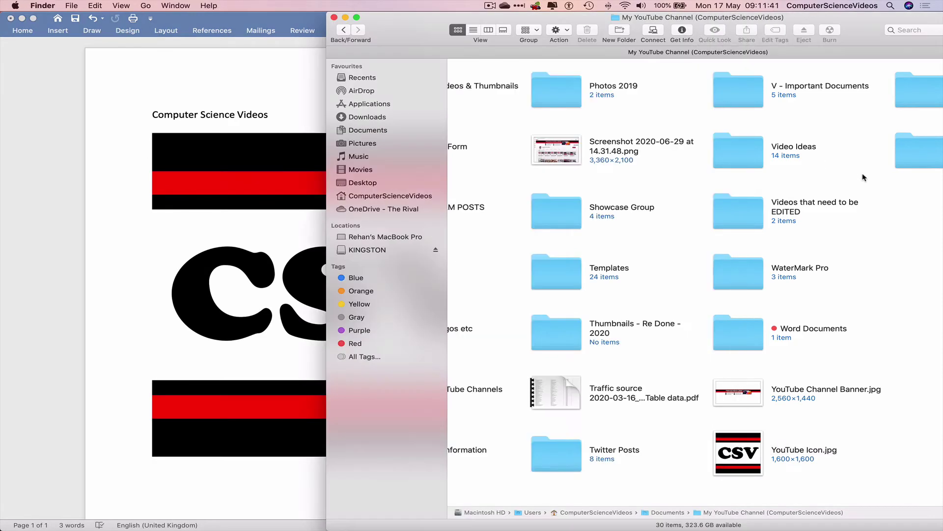
Close the Finder window and shrink the CSV logo to about 5.66 × 5.65 cm.
click(335, 18)
click(430, 217)
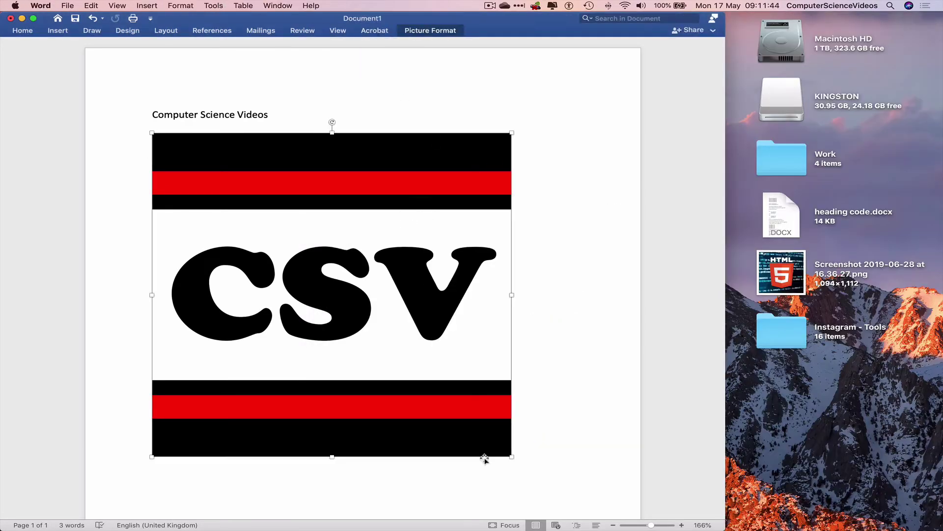
drag(508, 458, 309, 273)
click(410, 234)
Set the logo's text wrapping to Tight.
right_click(183, 157)
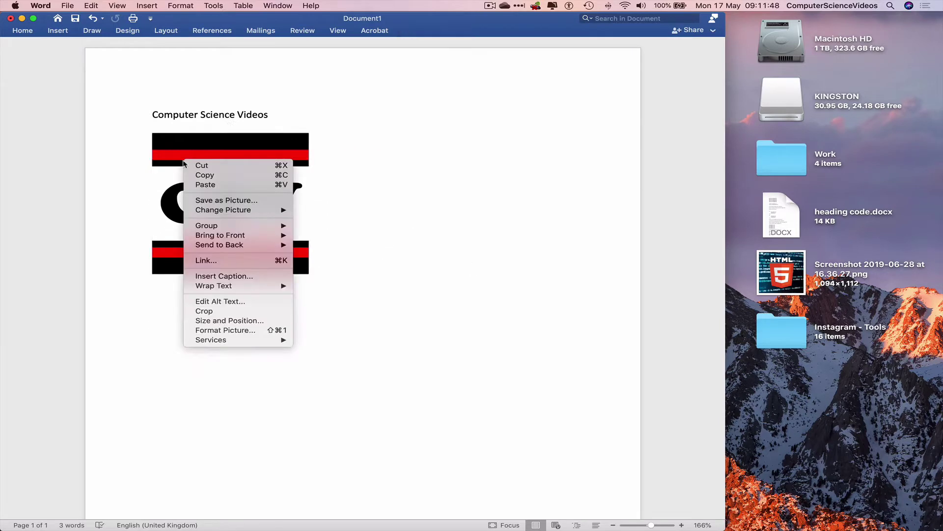
mouse_move(235, 285)
click(334, 316)
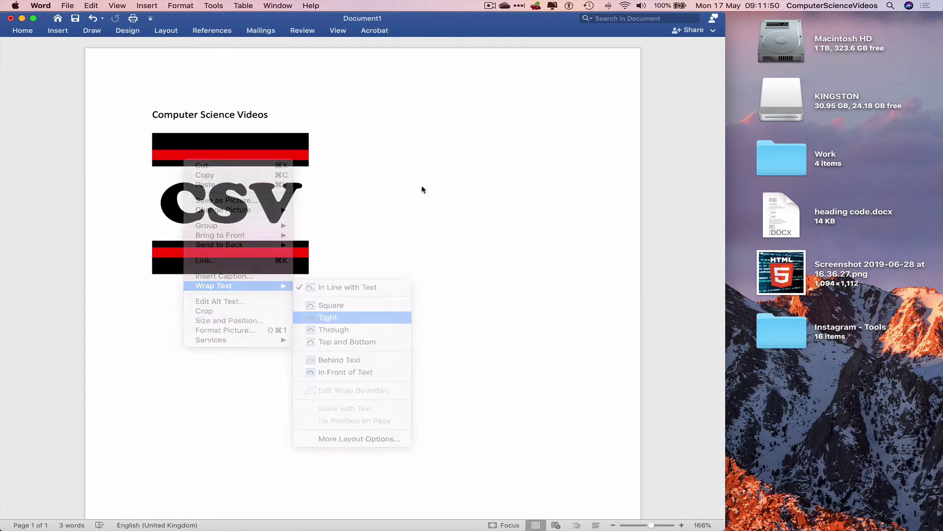
Save the document as Computer Science Videos.docx on the Desktop.
click(67, 6)
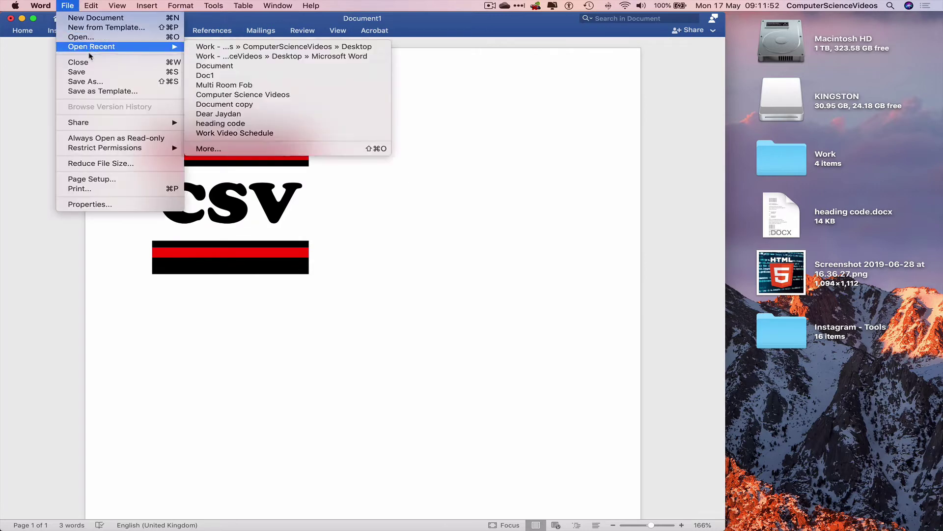
click(85, 73)
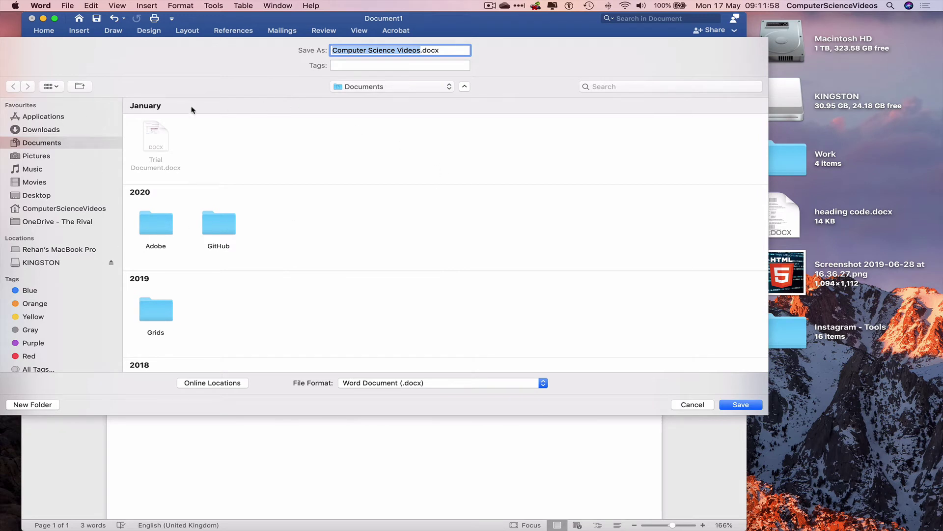
click(35, 196)
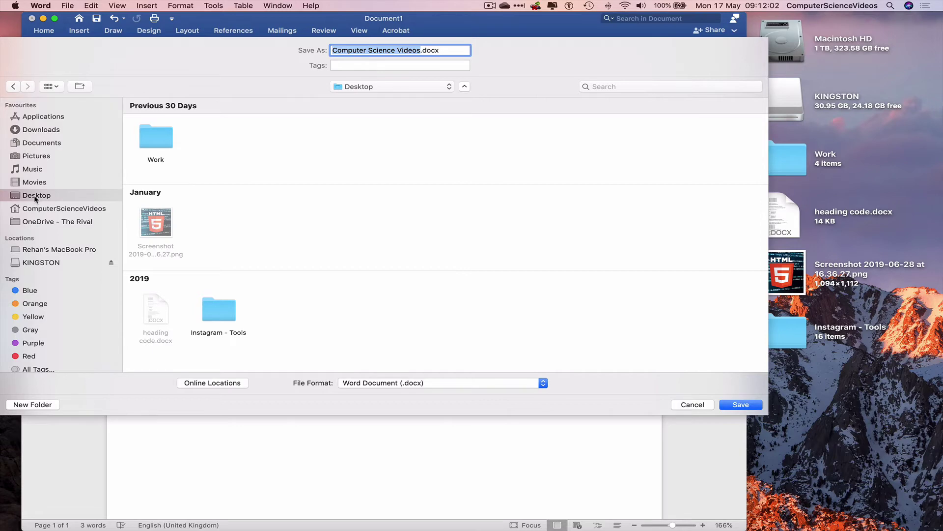
click(757, 406)
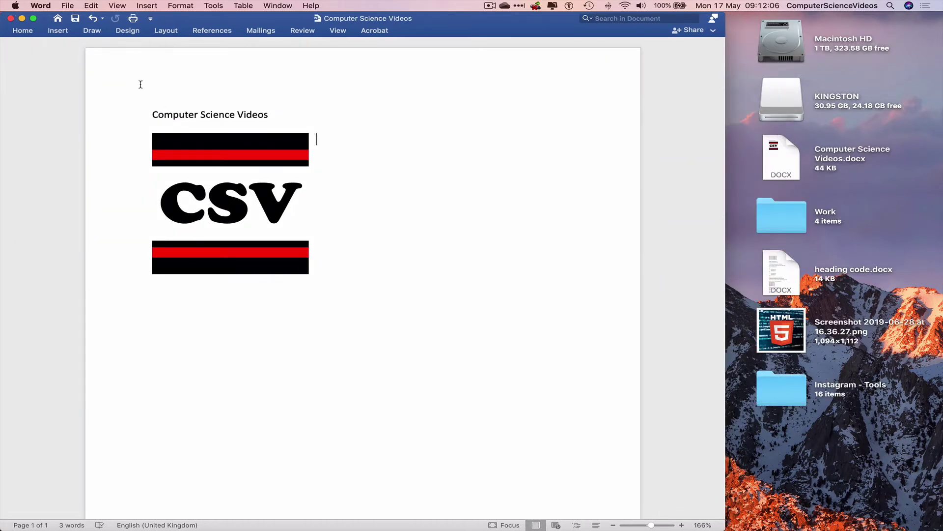
click(40, 6)
Quit Word and eject the KINGSTON drive from the desktop.
click(98, 119)
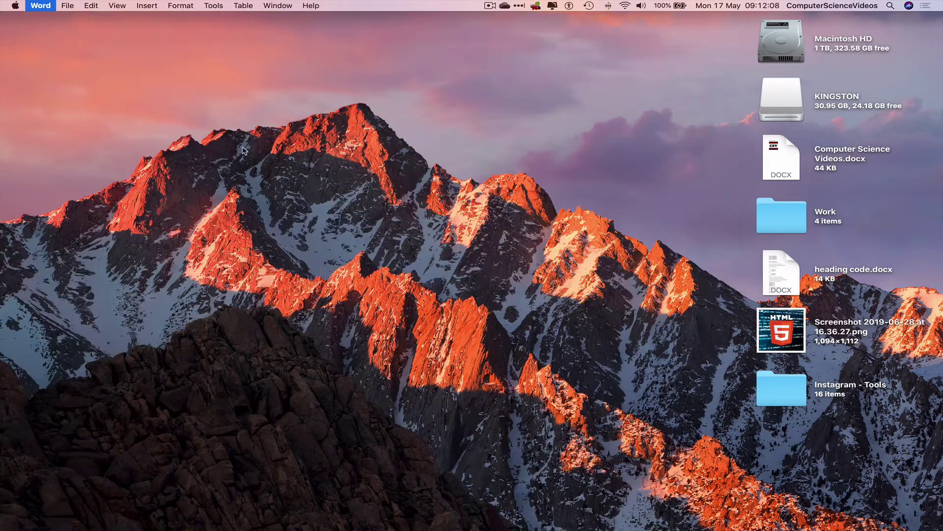
click(765, 175)
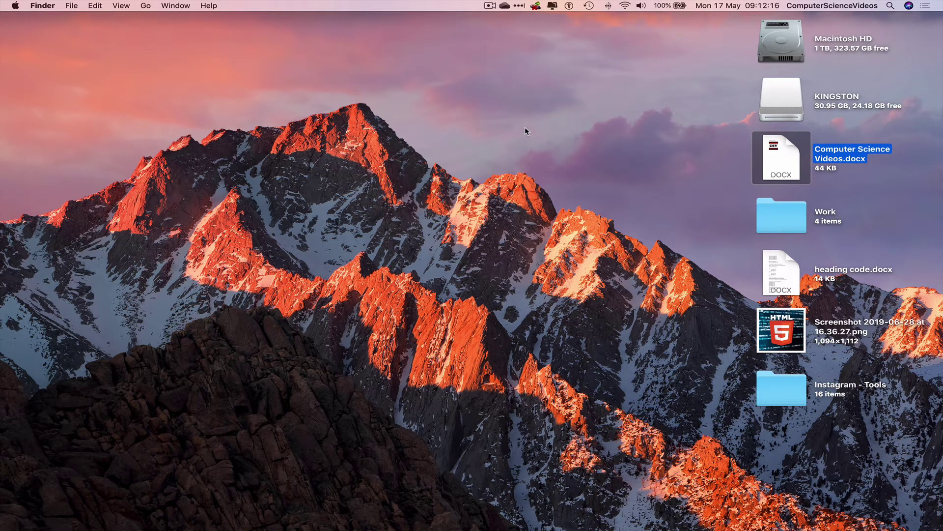
click(790, 93)
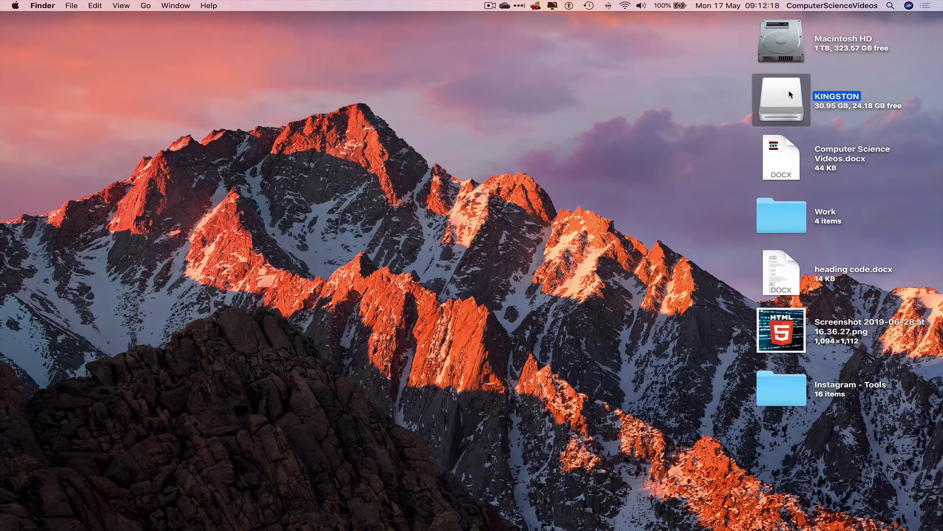
right_click(790, 92)
click(815, 113)
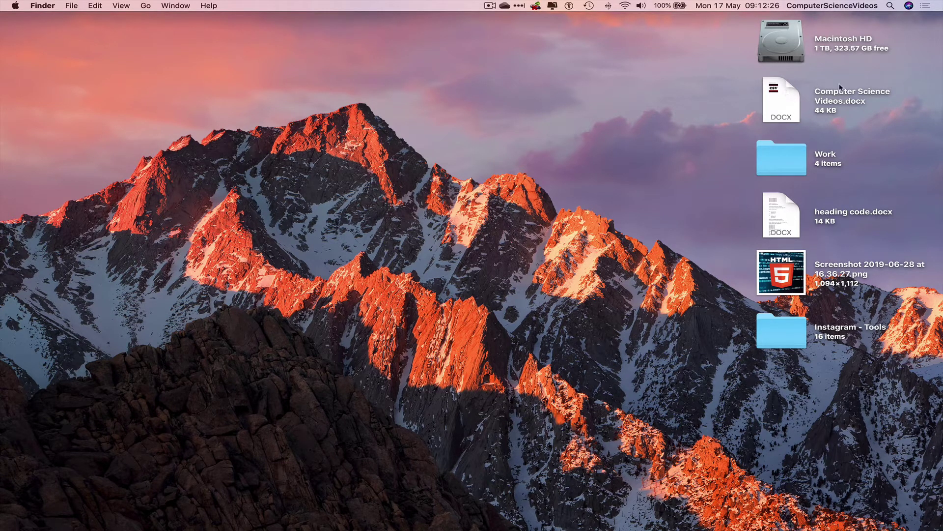
Select Computer Science Videos.docx on the desktop once KINGSTON is remounted.
click(777, 90)
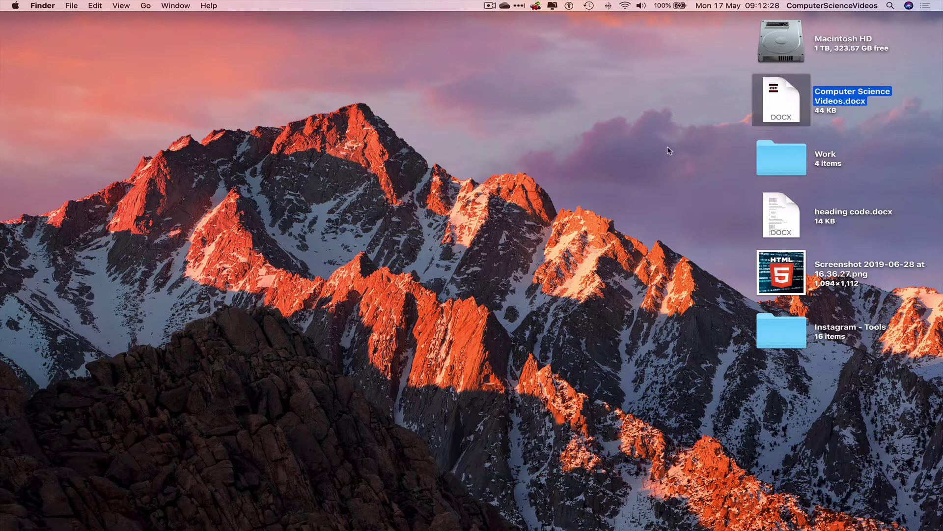
click(685, 149)
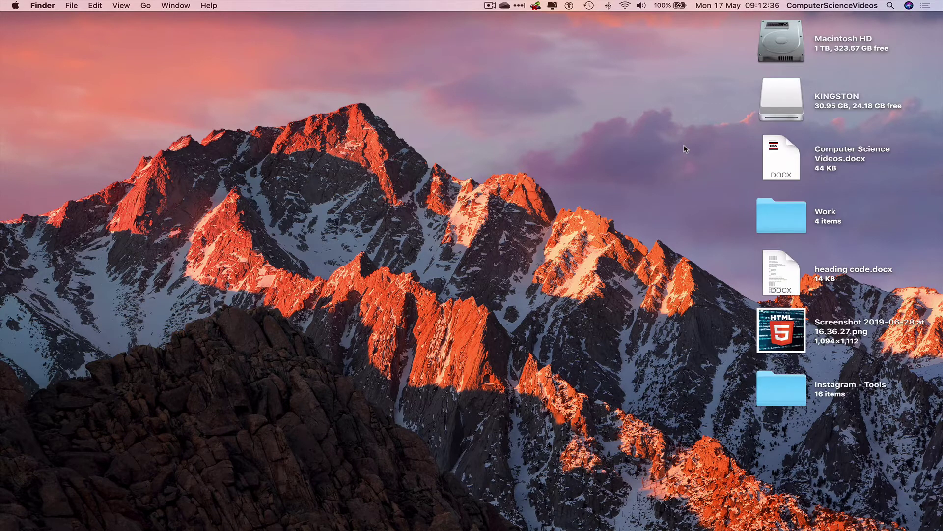
click(779, 156)
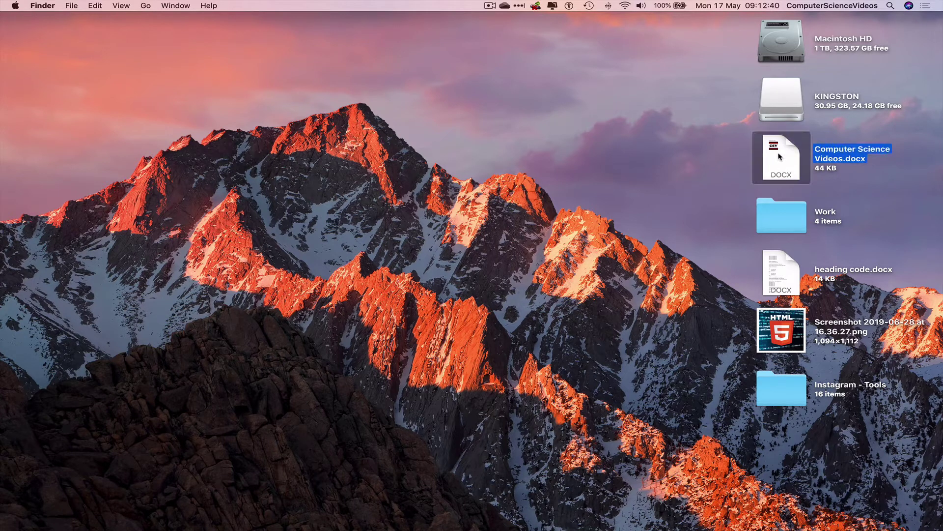
Open Computer Science Videos.docx and use Save As to store a copy on the KINGSTON drive.
double_click(779, 156)
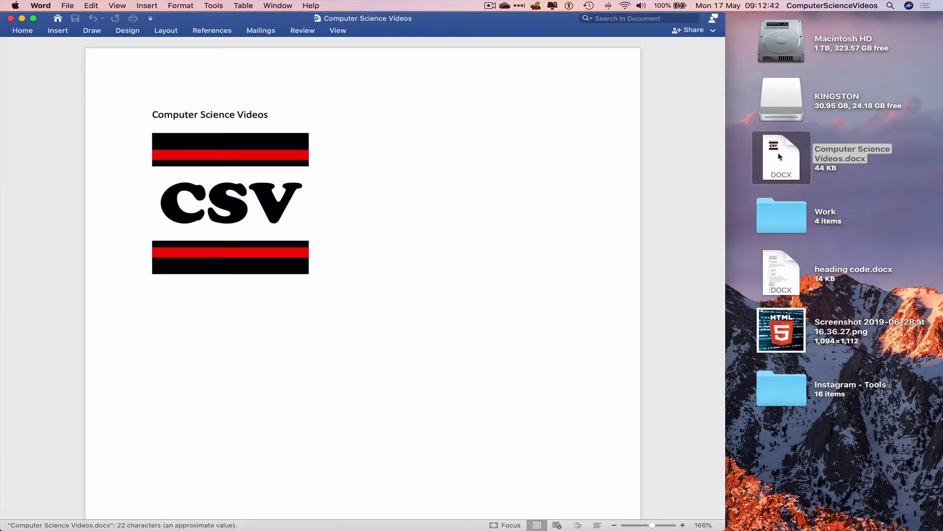
click(67, 5)
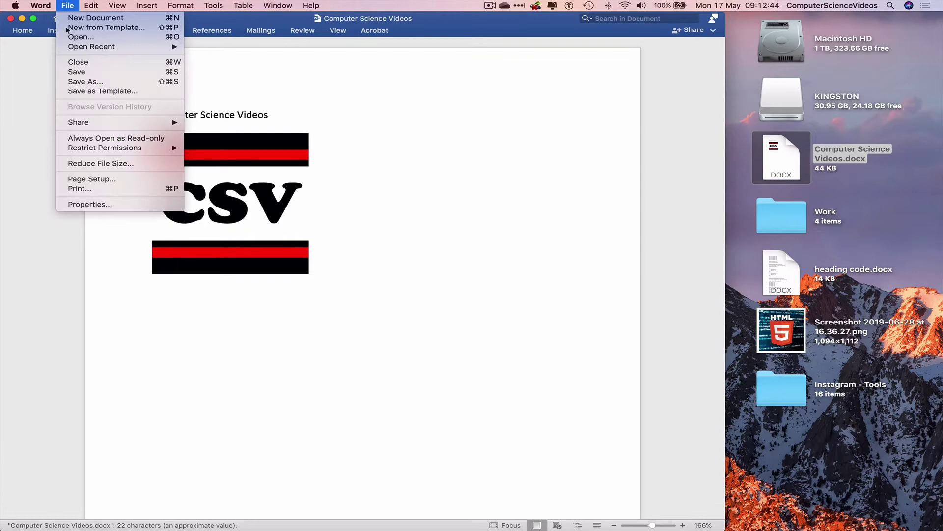
click(80, 82)
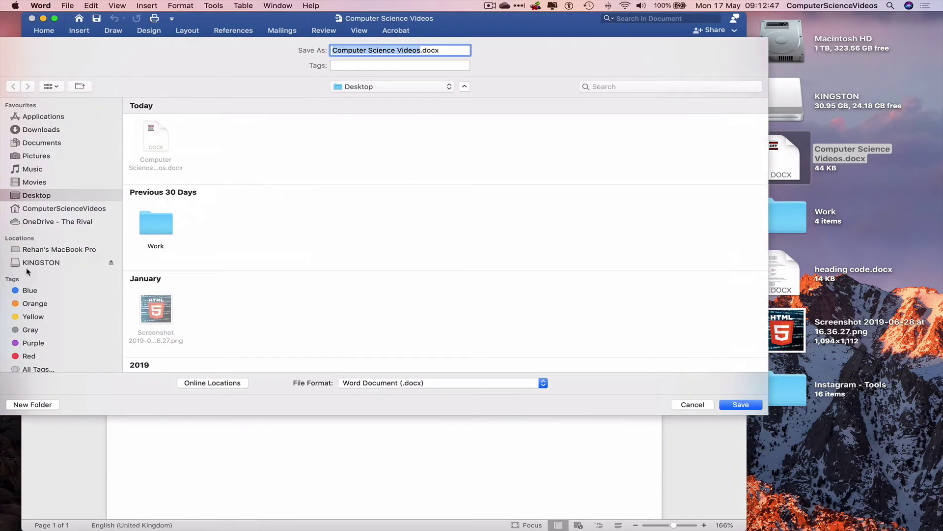
click(43, 263)
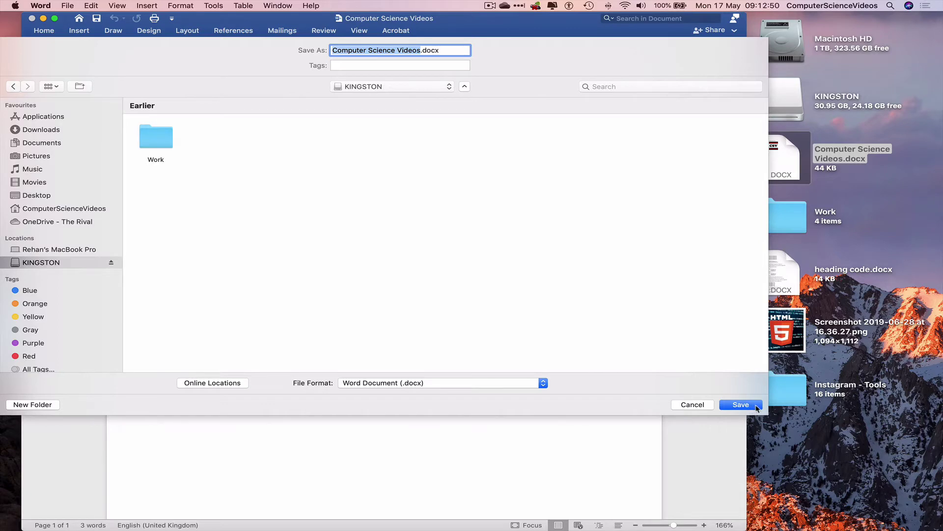
click(757, 408)
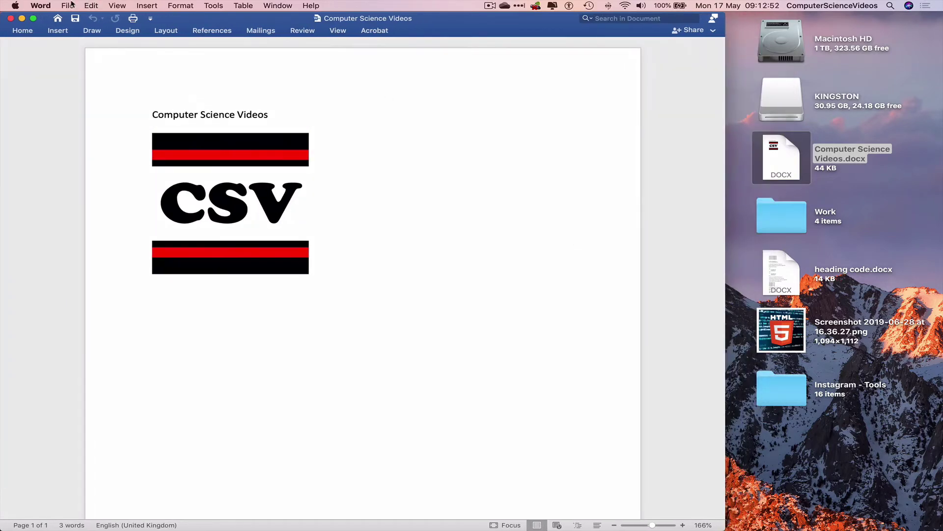
click(33, 5)
Quit Word and permanently delete the desktop Computer Science Videos.docx by moving it to the Bin and emptying it.
click(55, 118)
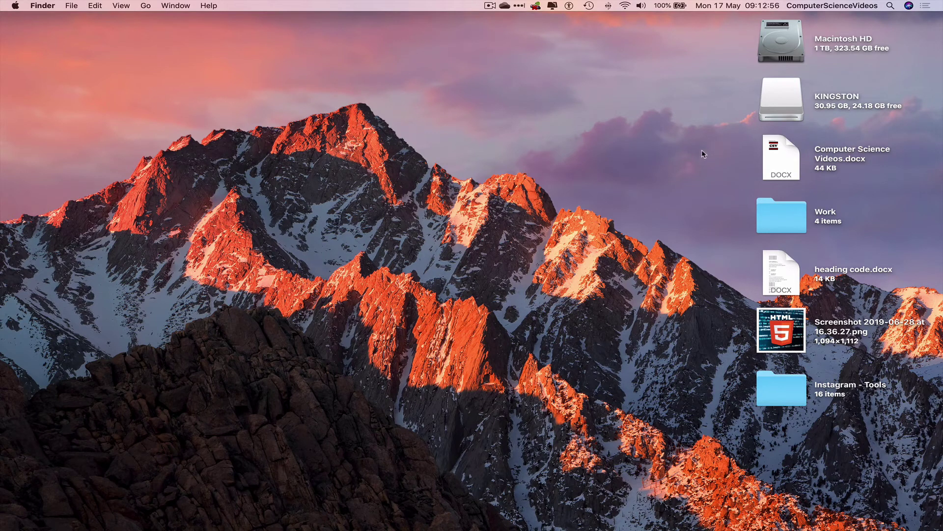
drag(702, 153, 821, 160)
right_click(778, 154)
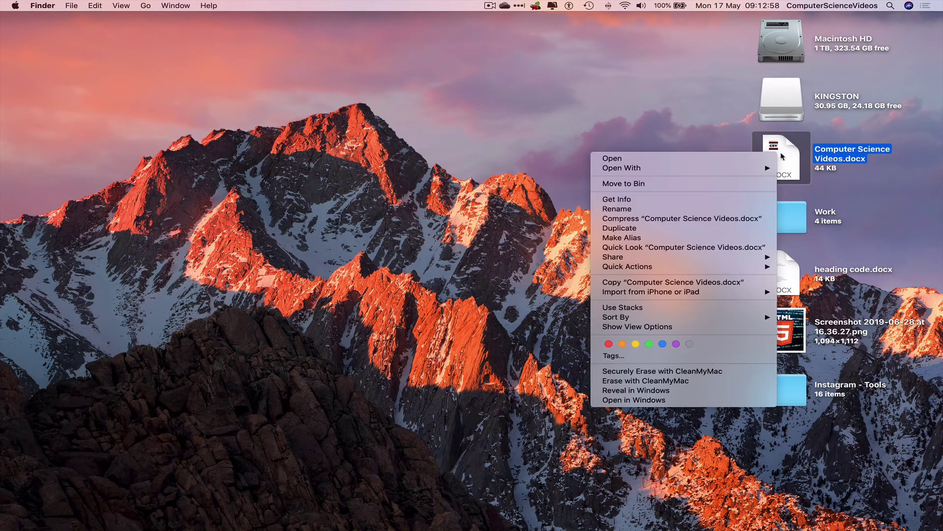
click(664, 185)
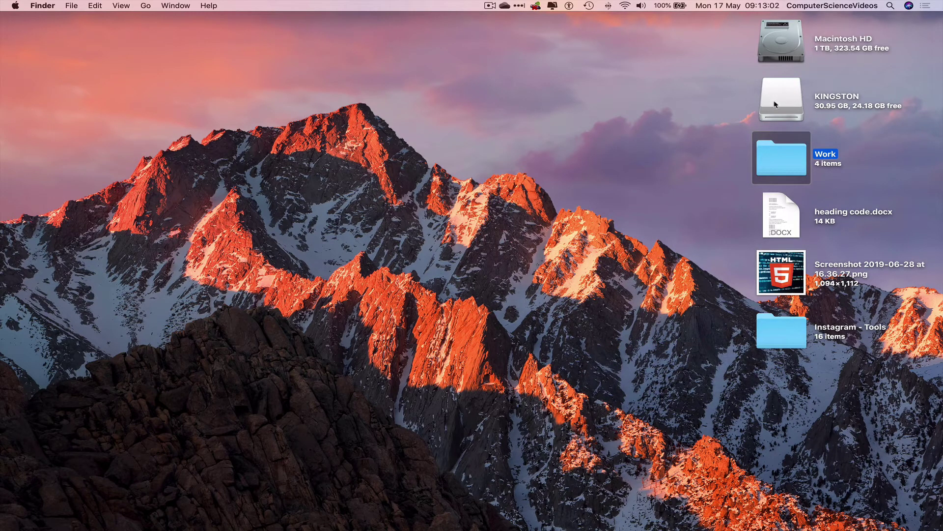
click(717, 96)
mouse_move(782, 523)
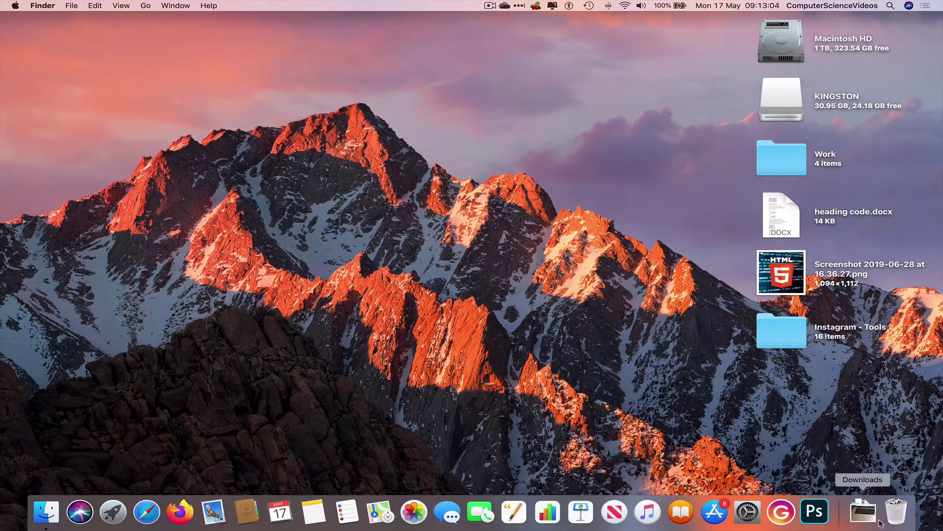
right_click(895, 521)
click(906, 480)
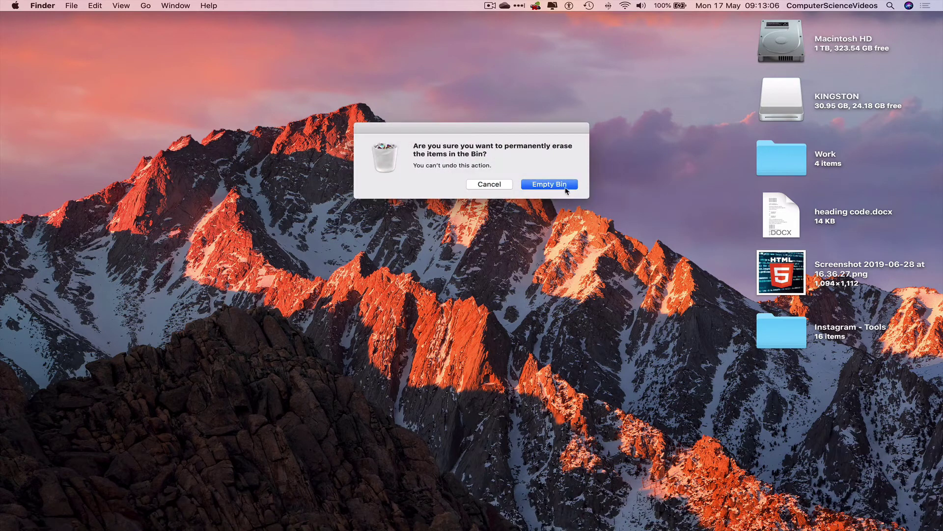
click(565, 185)
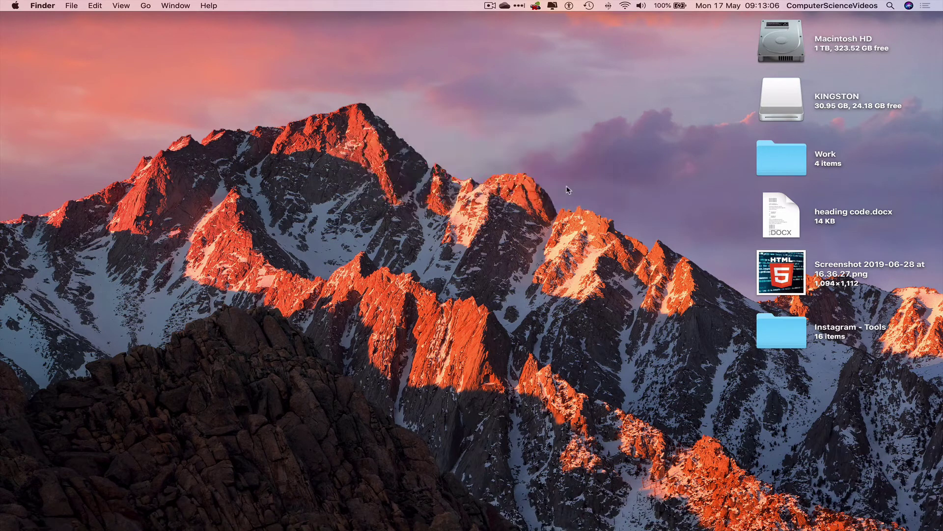
Open the KINGSTON drive and enlarge its Finder window.
double_click(792, 94)
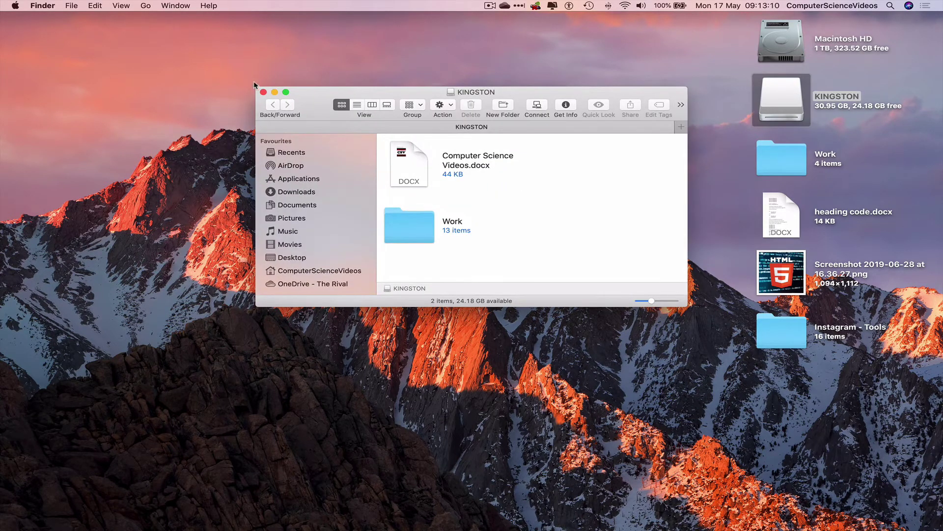
drag(256, 87, 0, 12)
drag(698, 311, 736, 522)
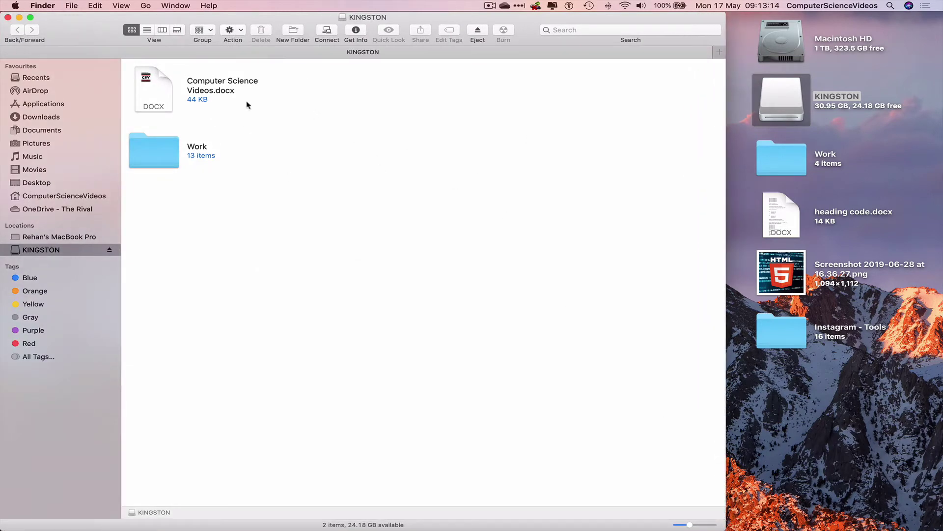
Open Computer Science Videos.docx from KINGSTON, allowing Word access to the removable volume.
click(159, 76)
double_click(159, 76)
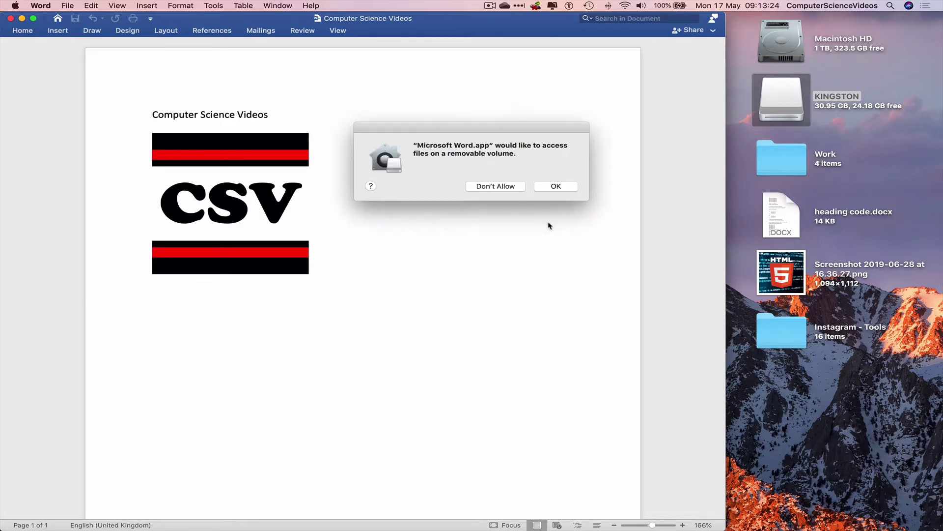
click(560, 187)
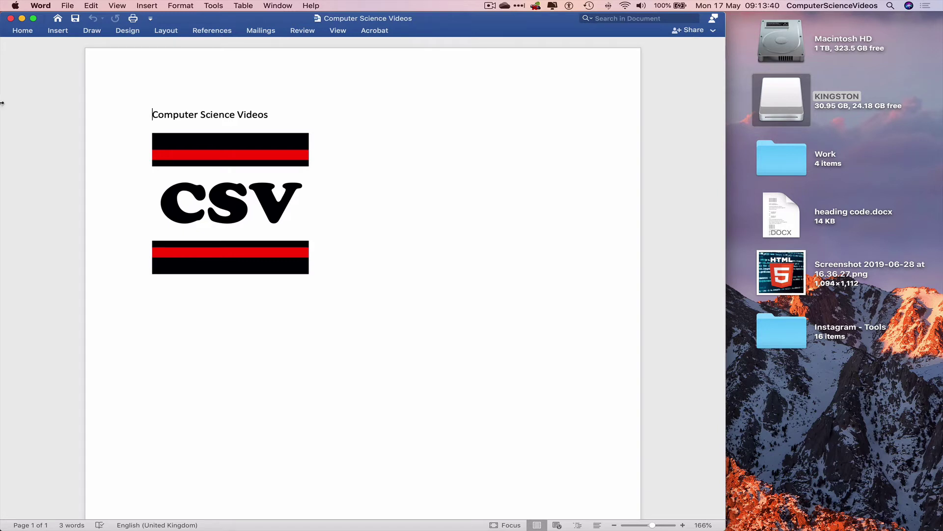
click(40, 5)
key(Escape)
click(40, 6)
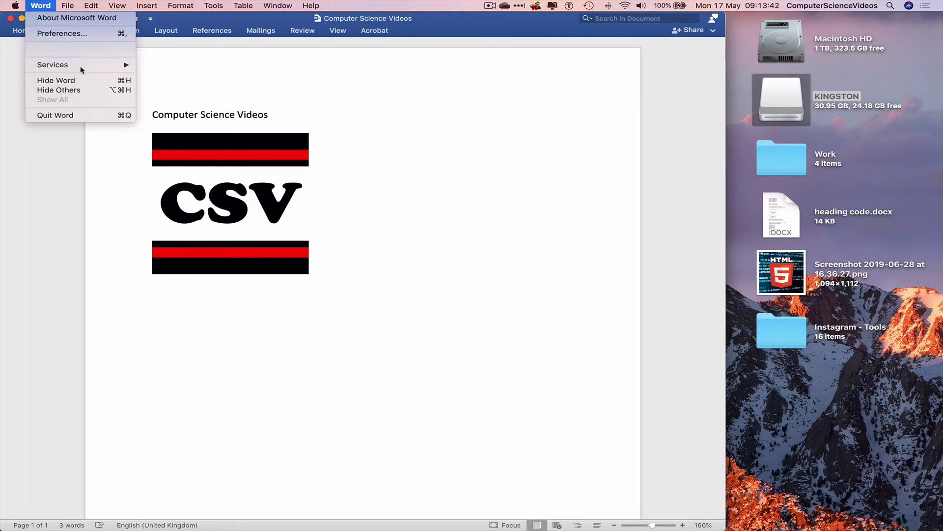
Quit Word, close the KINGSTON window, and eject the KINGSTON drive.
click(102, 116)
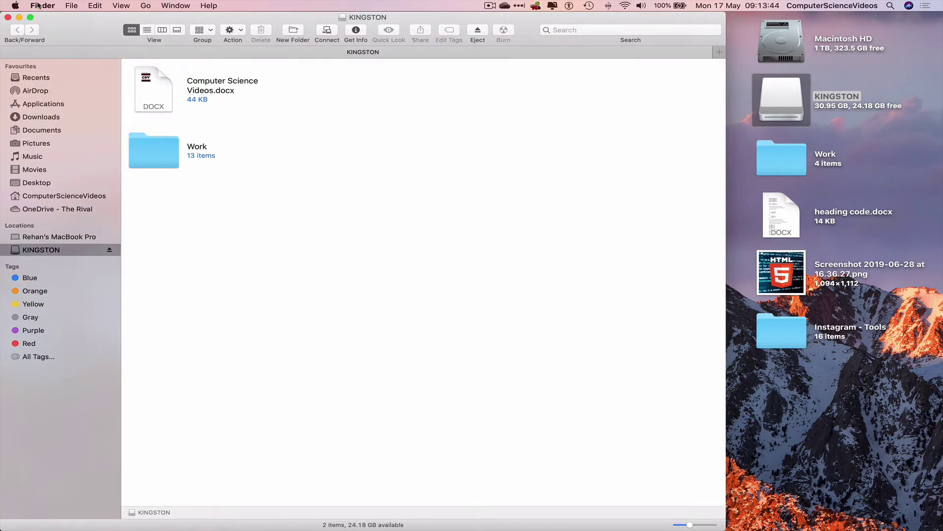
click(8, 18)
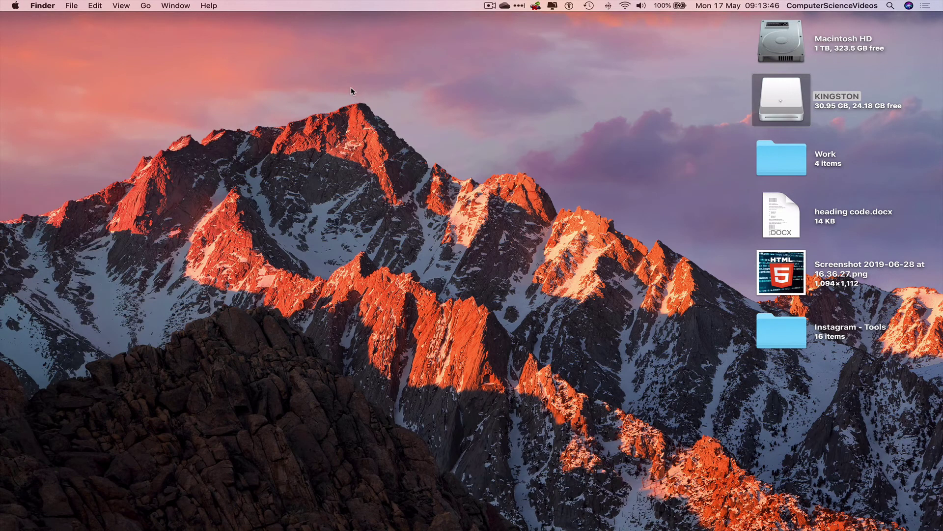
right_click(783, 95)
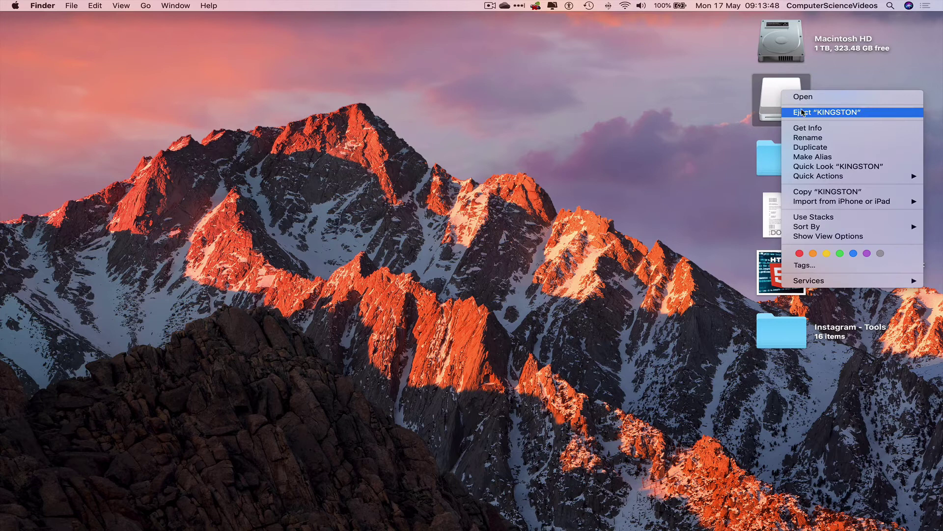
click(805, 113)
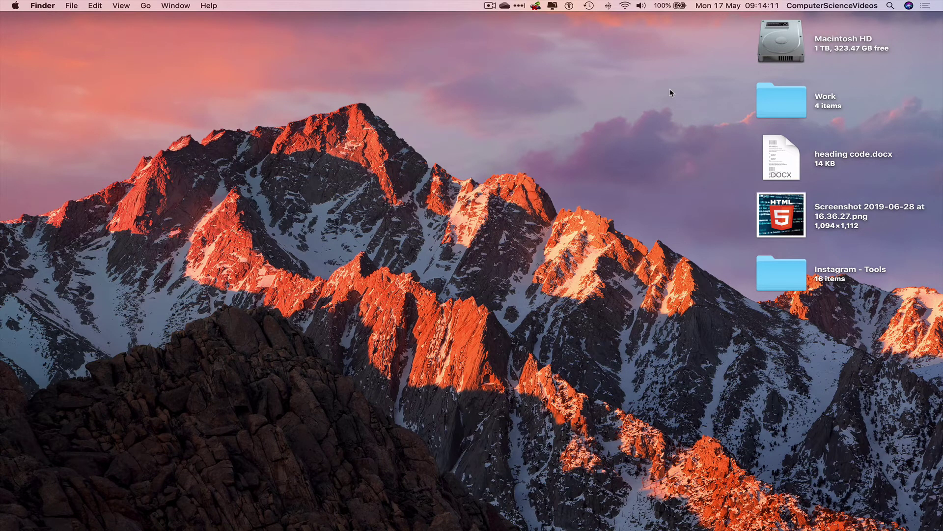
Open the KINGSTON drive in an enlarged window and open Computer Science Videos.docx from it in Word.
double_click(782, 98)
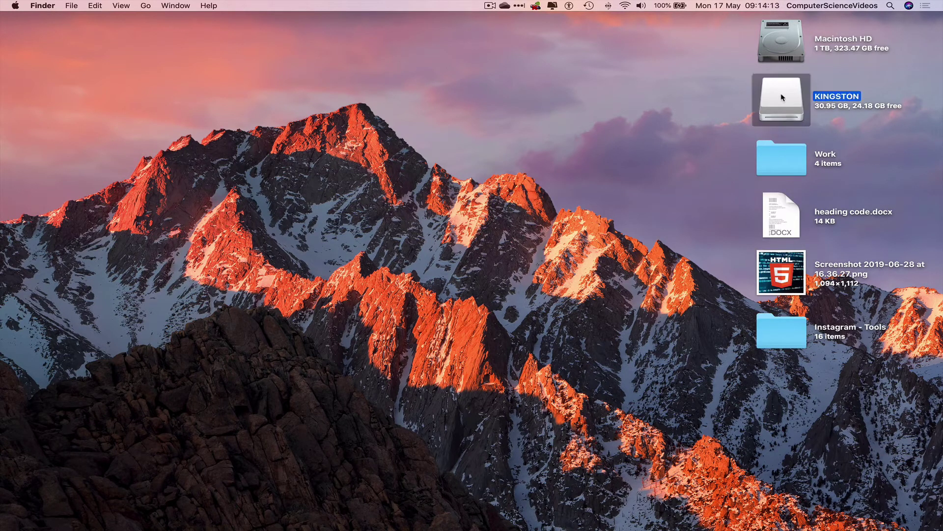
drag(255, 87, 1, 1)
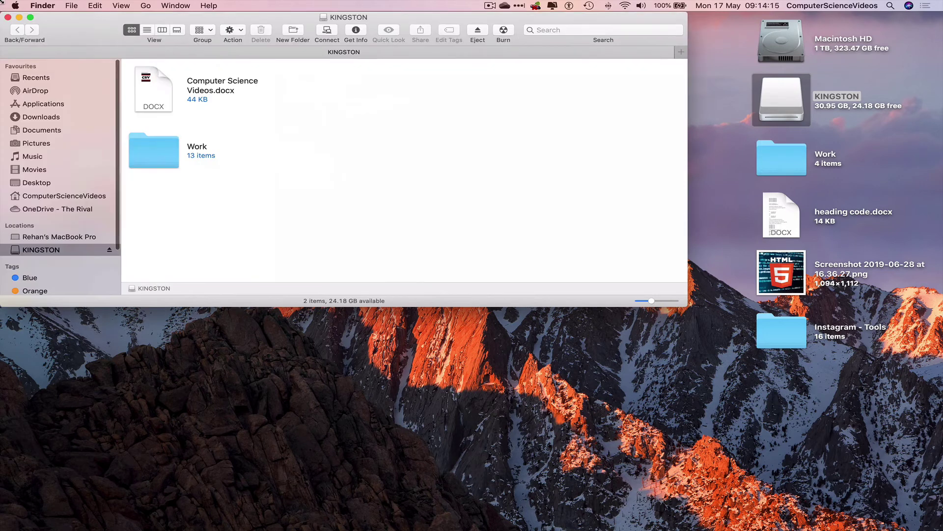
drag(686, 304, 737, 530)
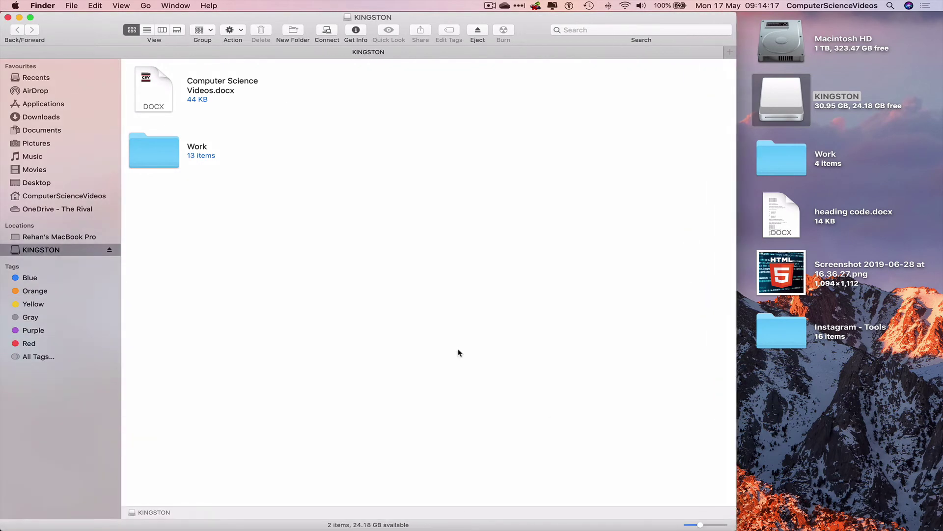
click(160, 82)
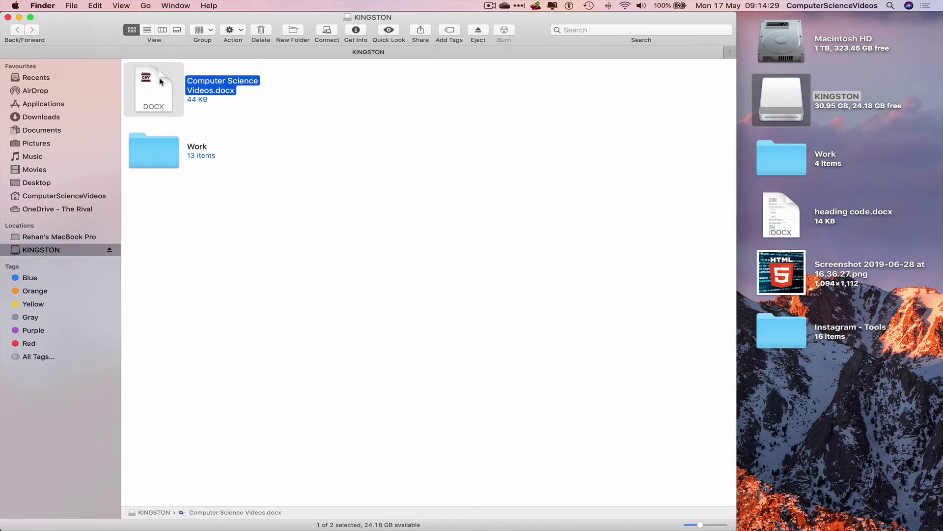
click(399, 100)
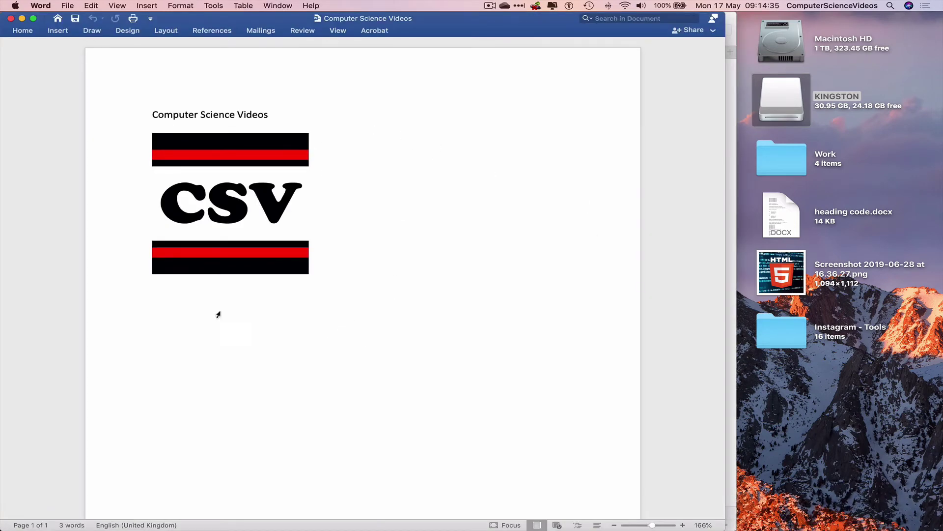
Type 'Hello' on a new line beneath the CSV logo, then quit Word.
click(157, 312)
text(Hello)
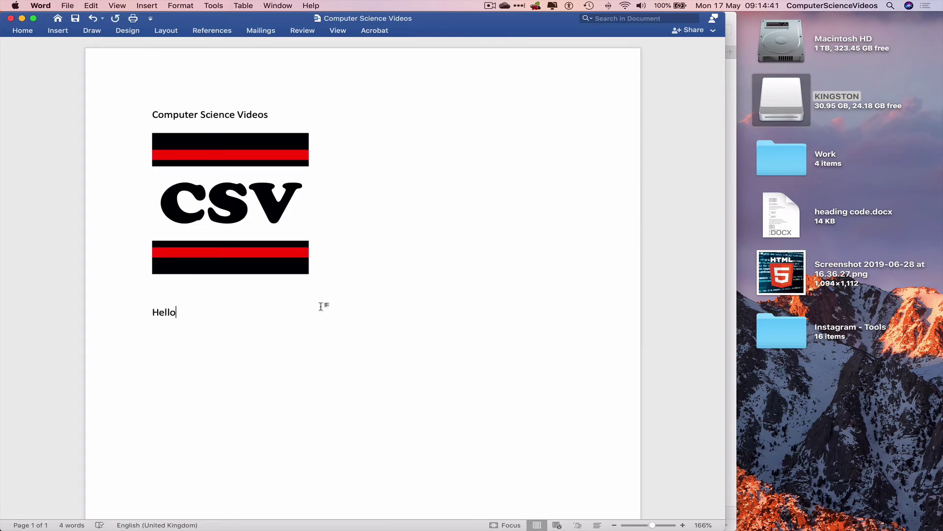
click(40, 5)
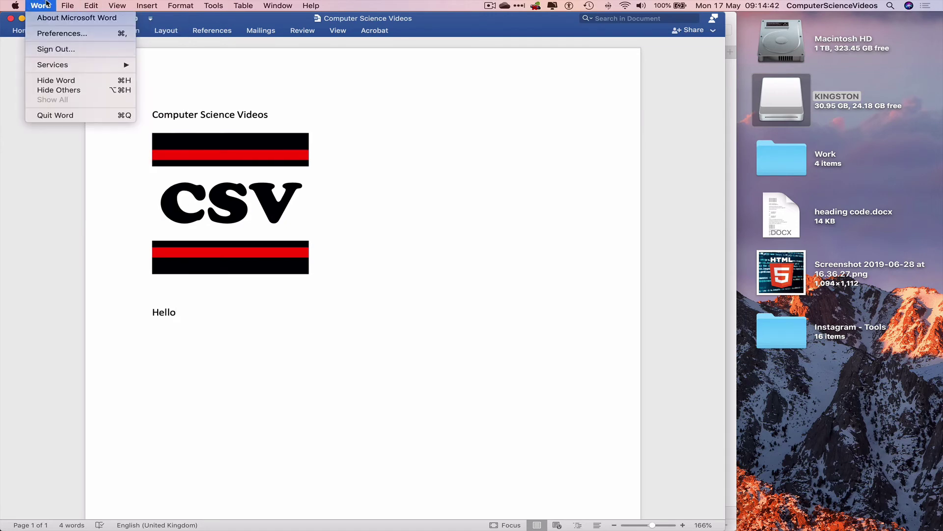
click(65, 117)
Close the KINGSTON window and eject the drive, using Eject from its menu and then Cmd+E.
click(8, 17)
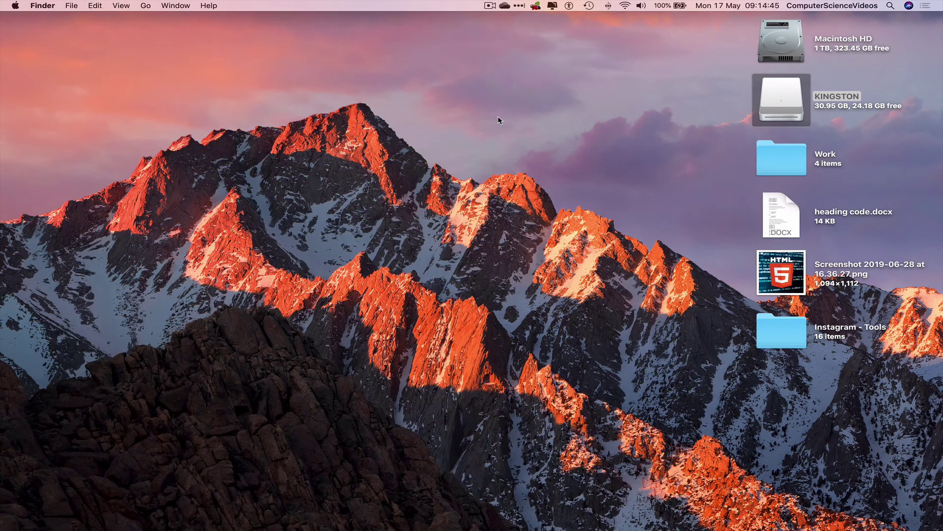
right_click(779, 98)
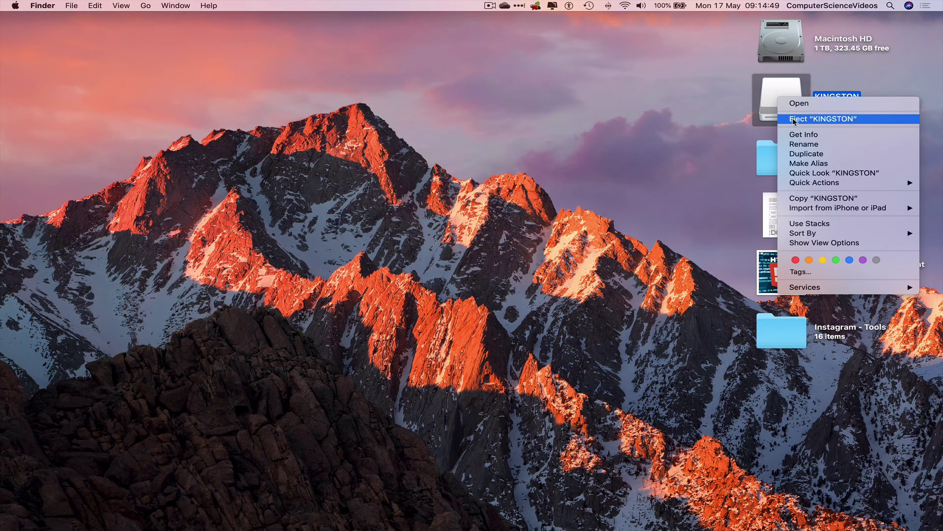
click(794, 121)
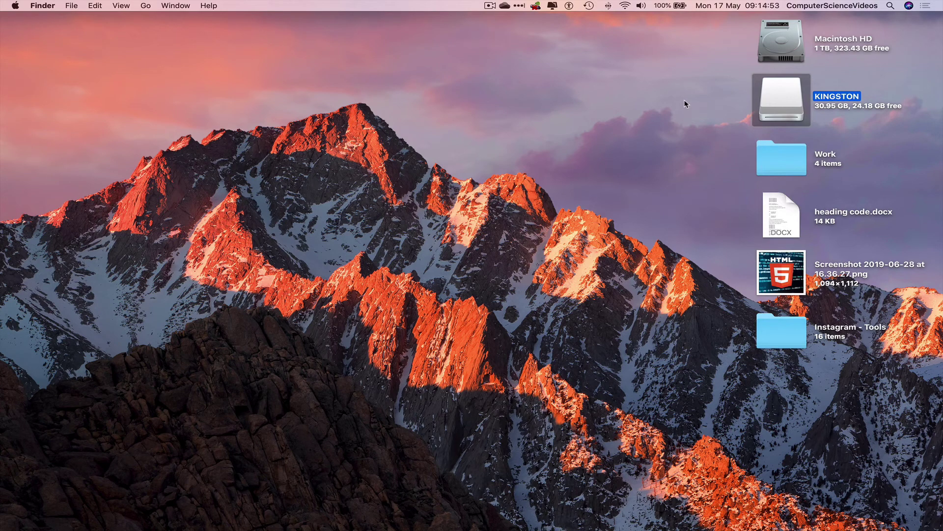
click(686, 77)
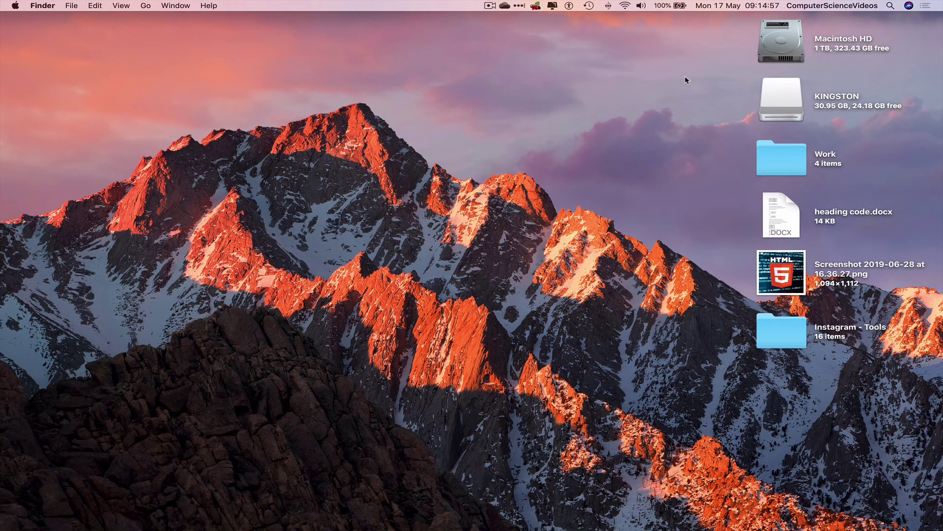
click(777, 104)
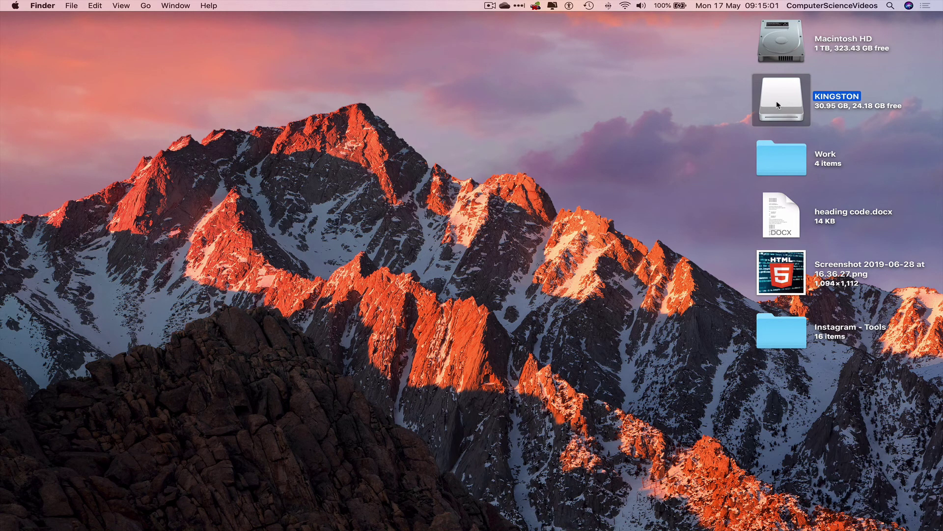
key(super+e)
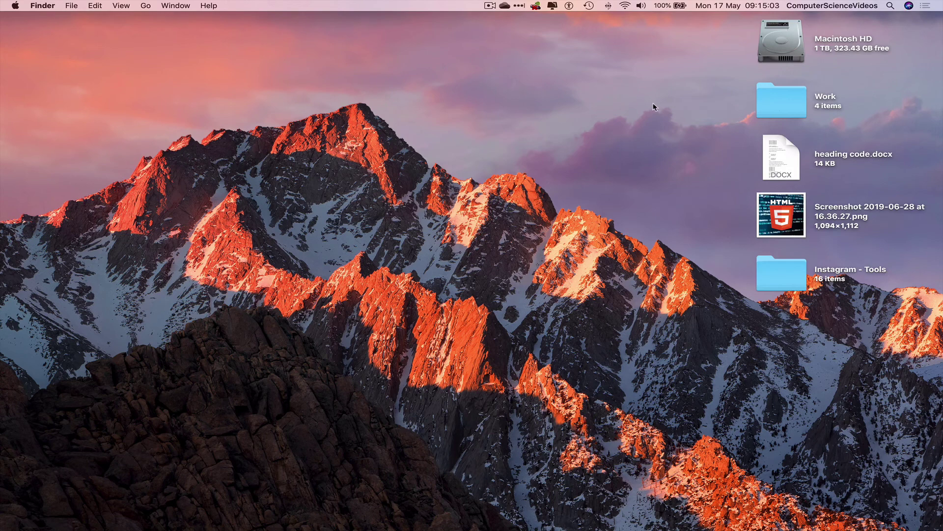